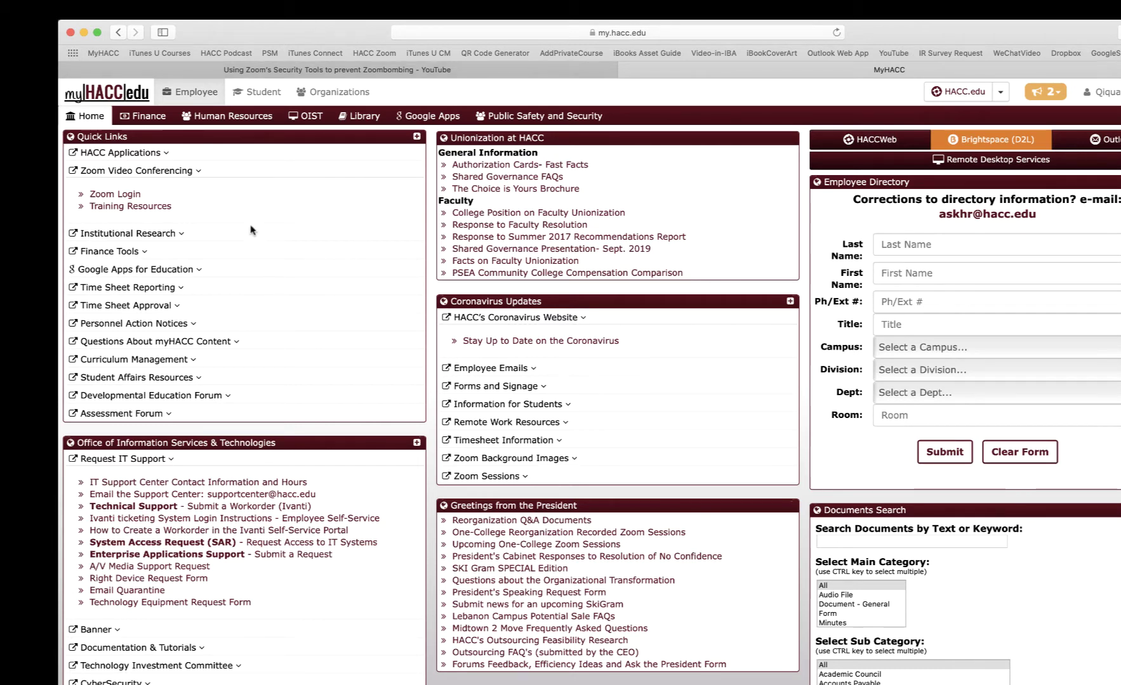
Sign in to HACC Zoom from the myHACC portal and open the Usage report.
left_click(134, 195)
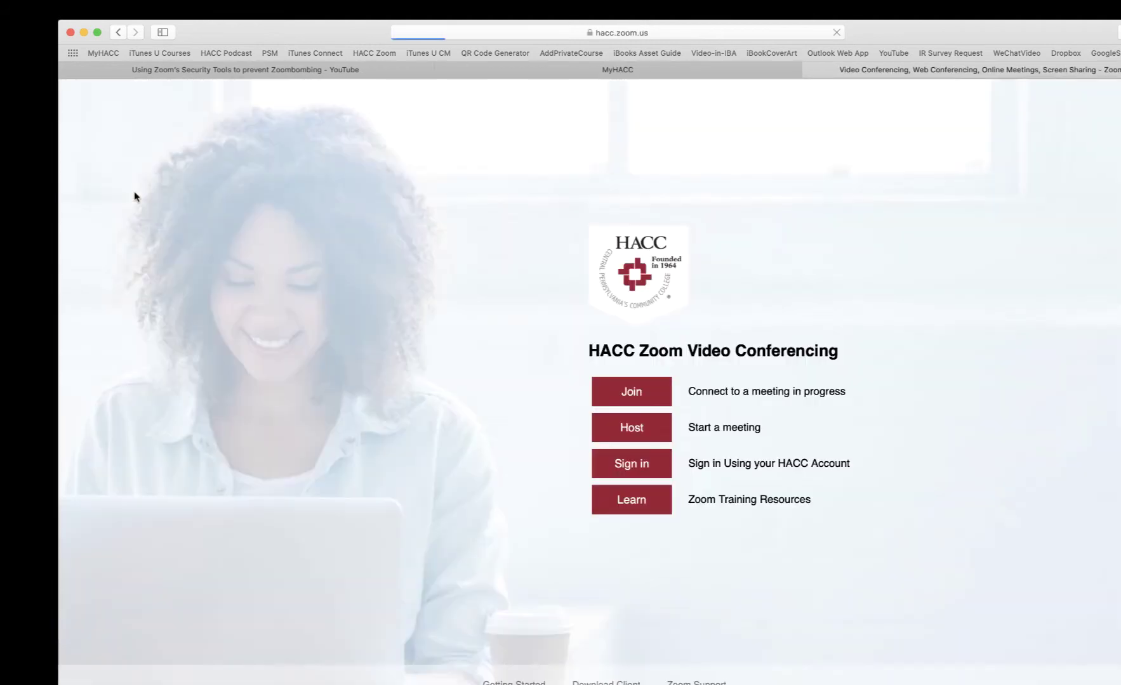
left_click(639, 465)
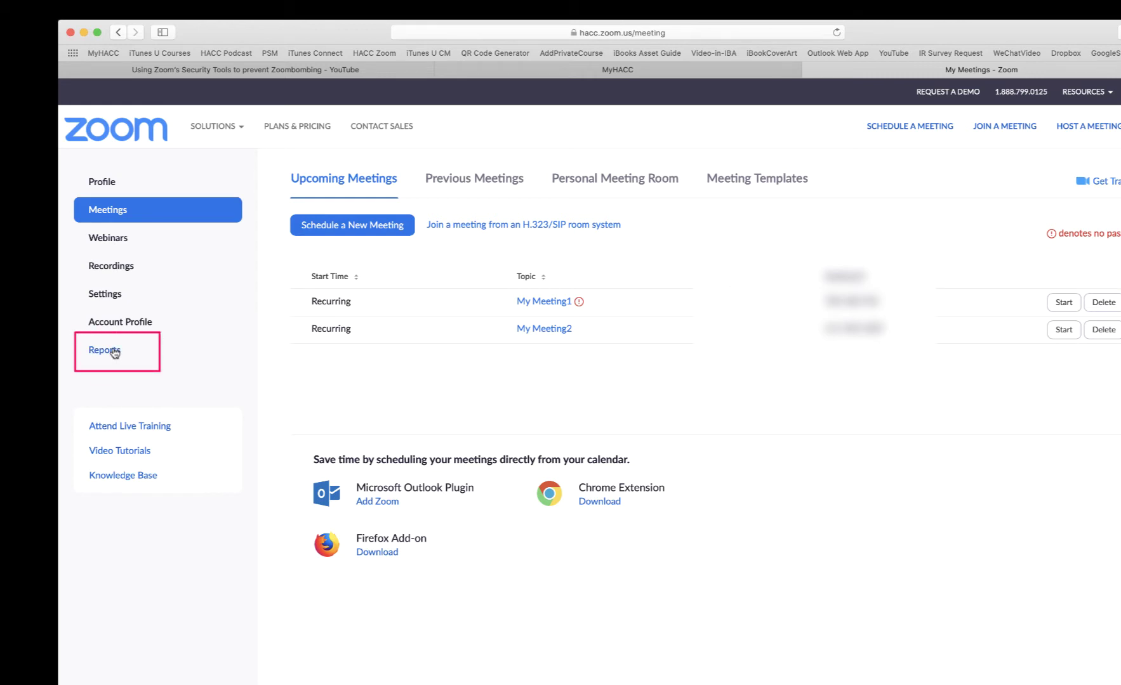
left_click(114, 352)
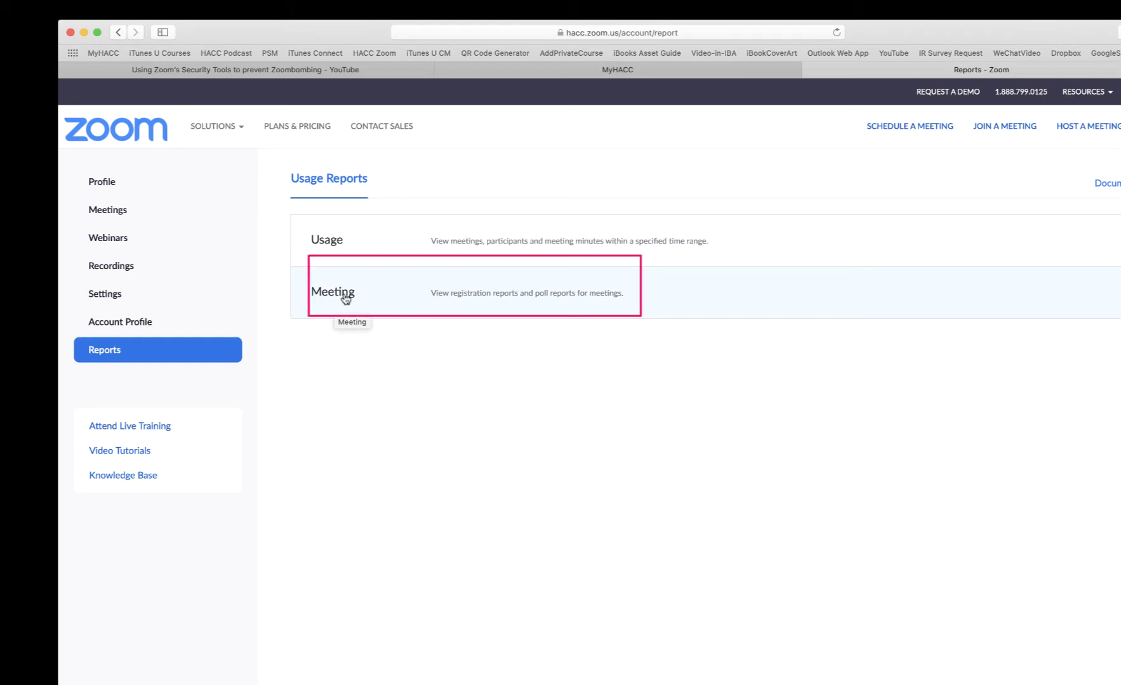
left_click(449, 245)
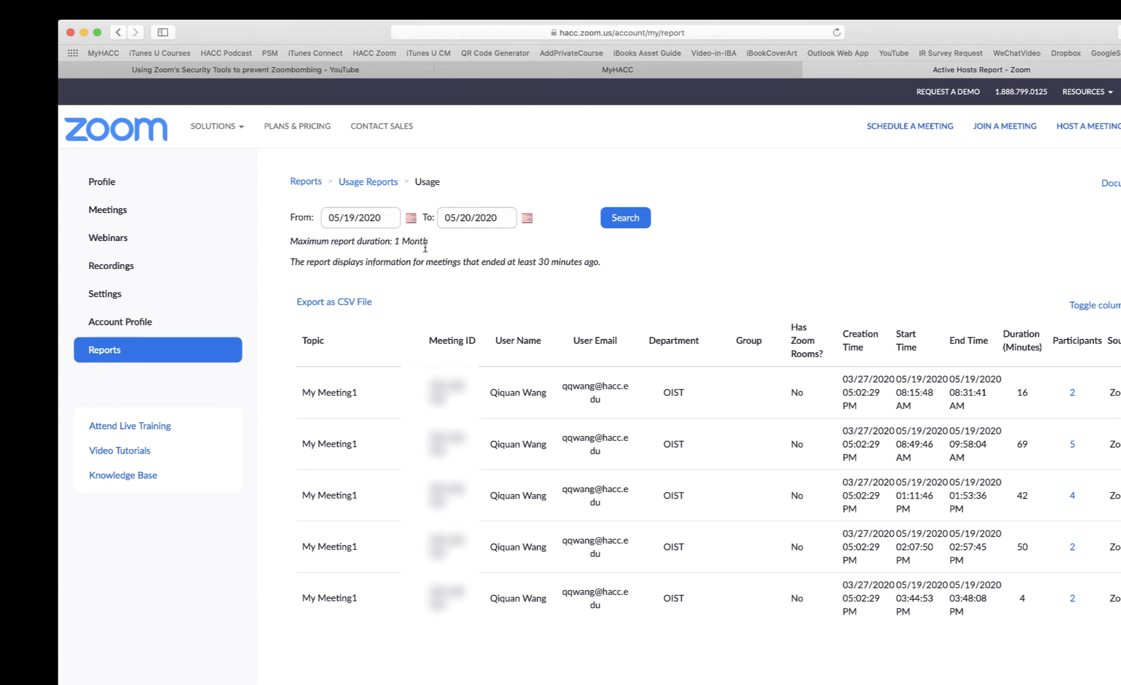
Set the usage report's start date to 03/01/2020.
left_click(412, 218)
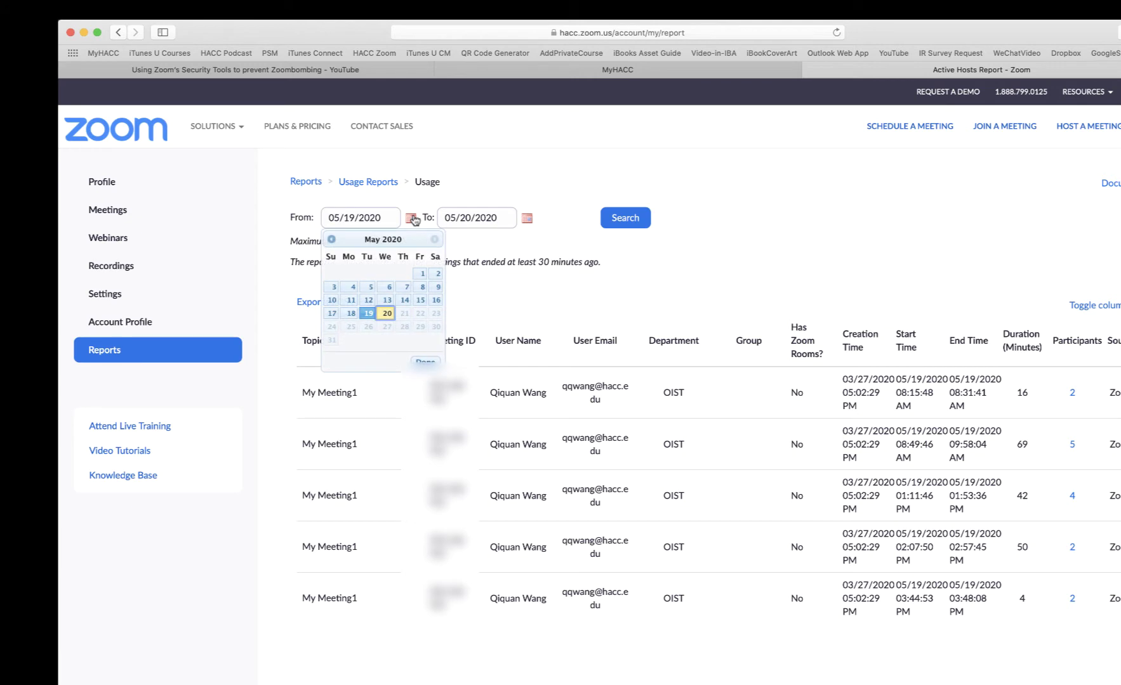
left_click(331, 239)
left_click(332, 240)
left_click(332, 273)
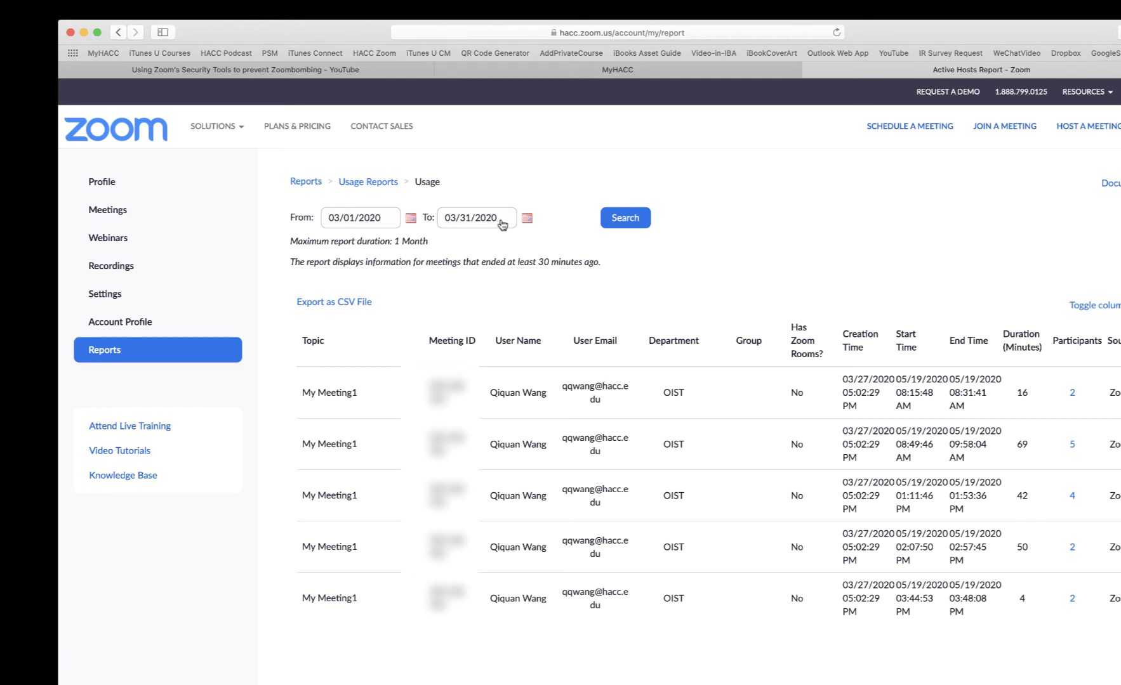
Set the usage report's range from 04/01/2020 to 04/30/2020 and run the search.
left_click(410, 219)
left_click(434, 240)
left_click(389, 277)
left_click(527, 219)
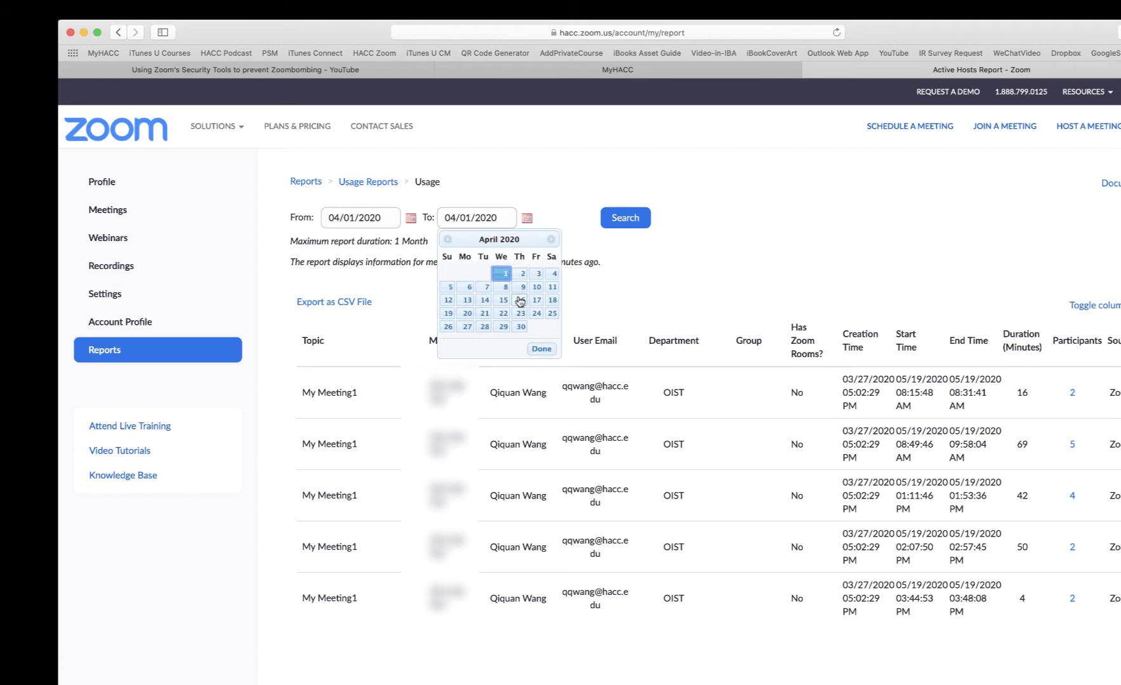
left_click(521, 326)
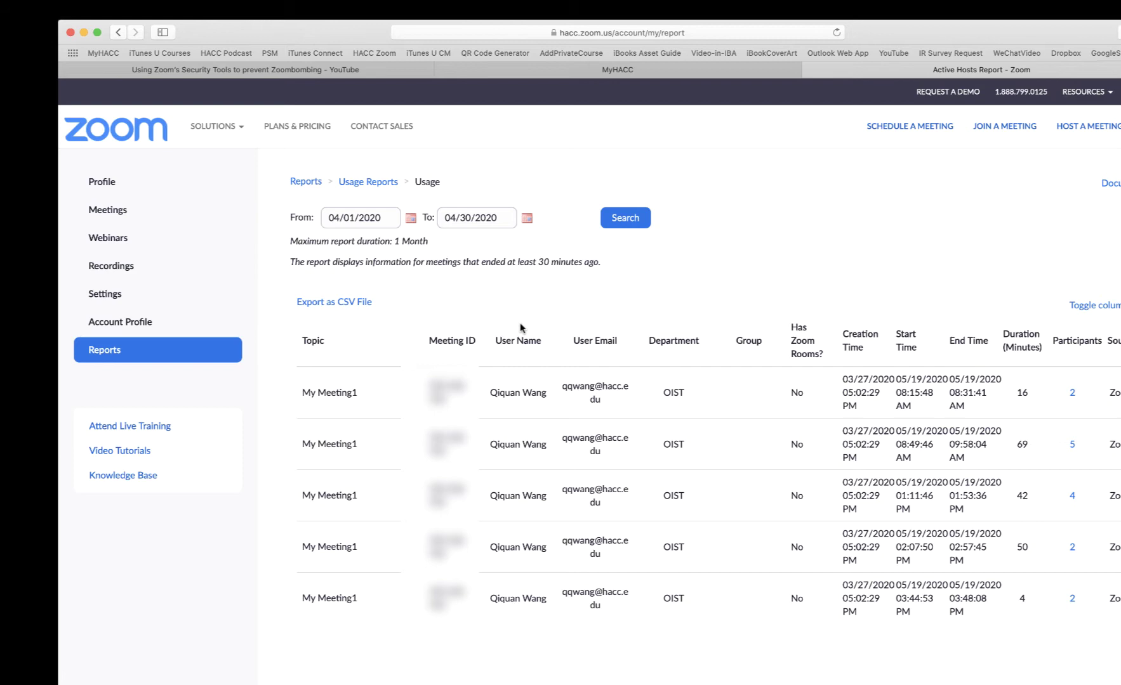
left_click(625, 219)
Open the participant list of the first meeting in the usage report.
scroll(635, 299, "down", 2)
scroll(634, 298, "down", 4)
scroll(634, 298, "up", 6)
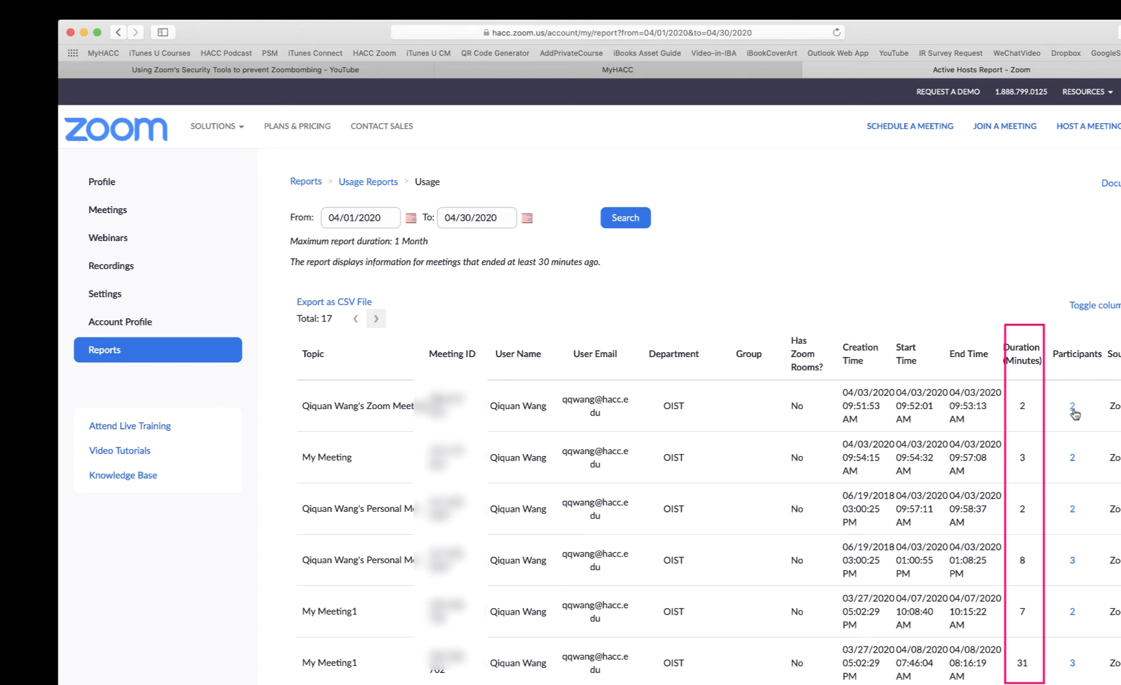
left_click(1072, 409)
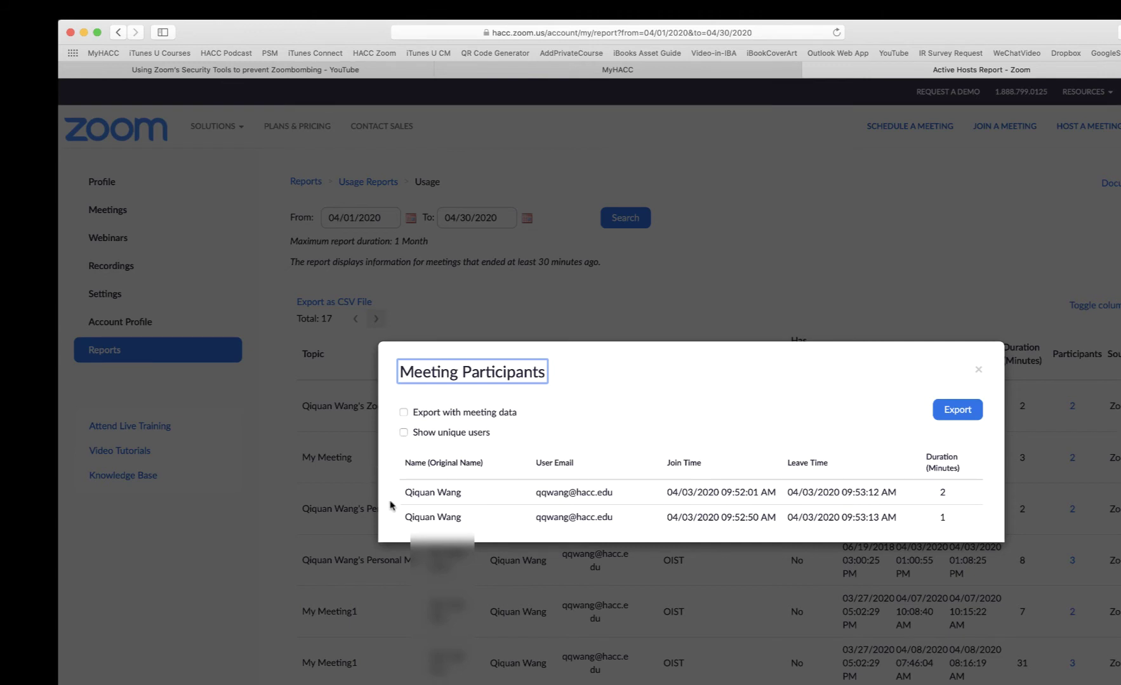
Limit the participant list to unique users and restore the full list.
left_click(405, 434)
left_click(403, 432)
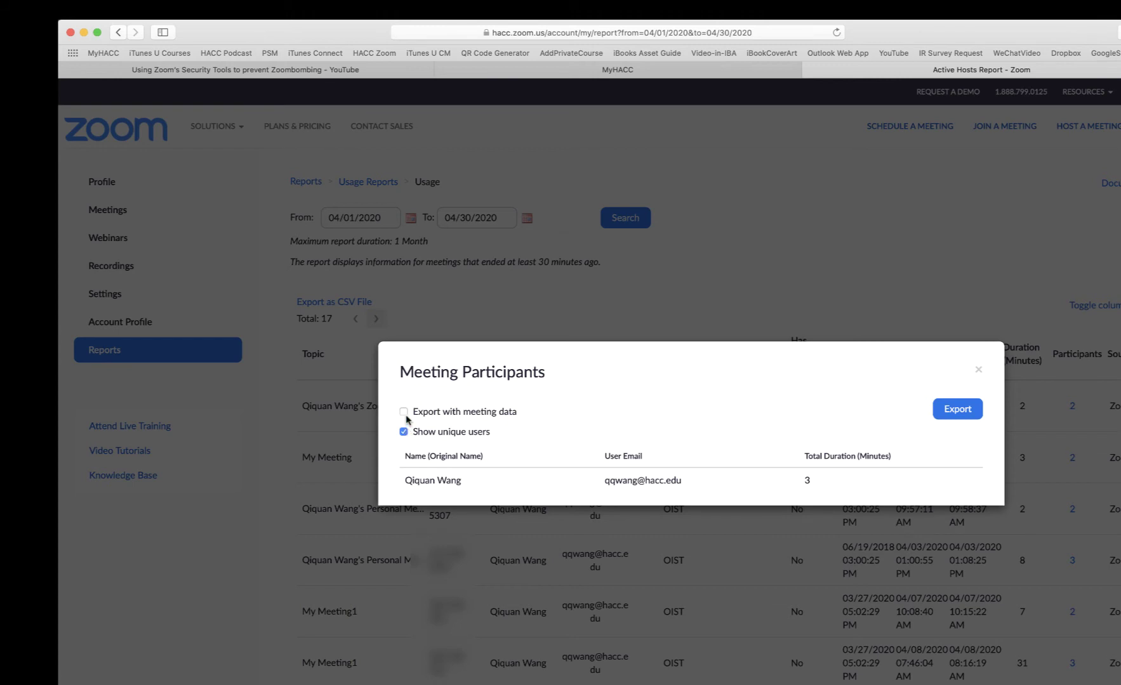
left_click(404, 430)
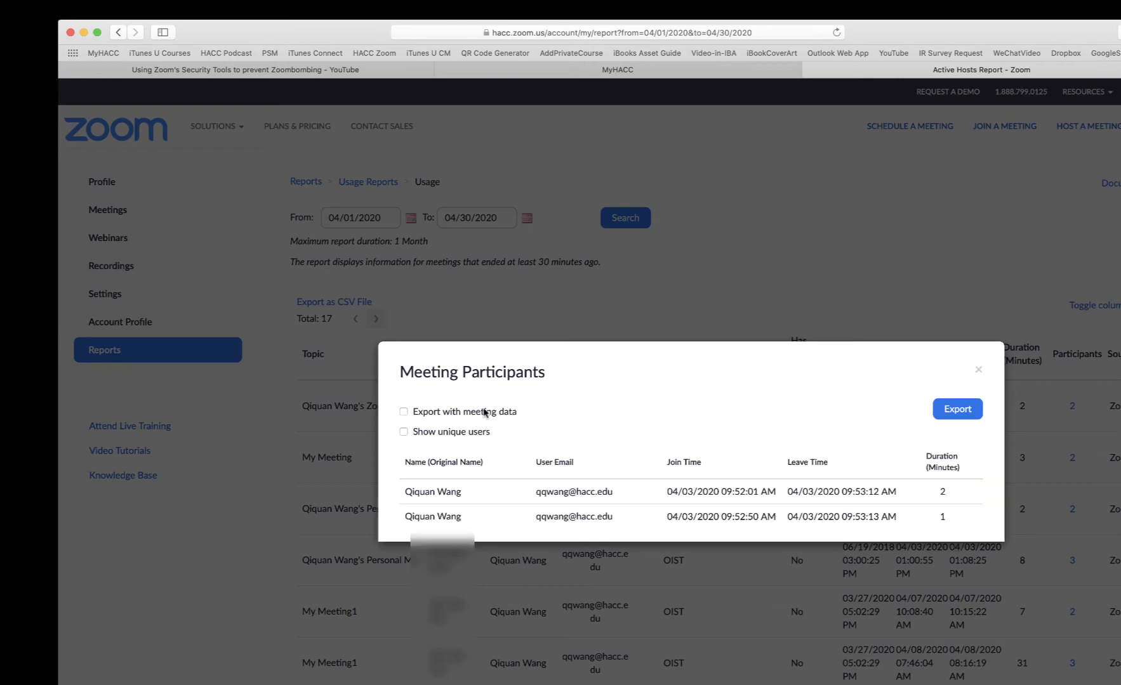
Export the participant list with meeting data and open the downloaded CSV file.
left_click(403, 413)
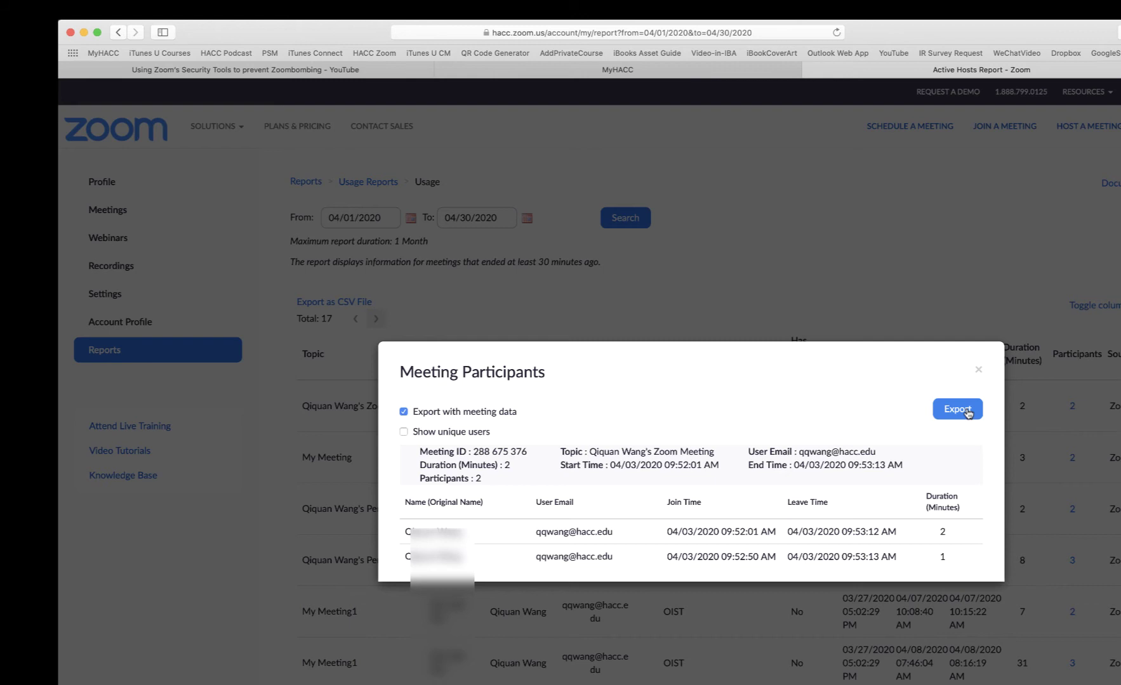
left_click(967, 412)
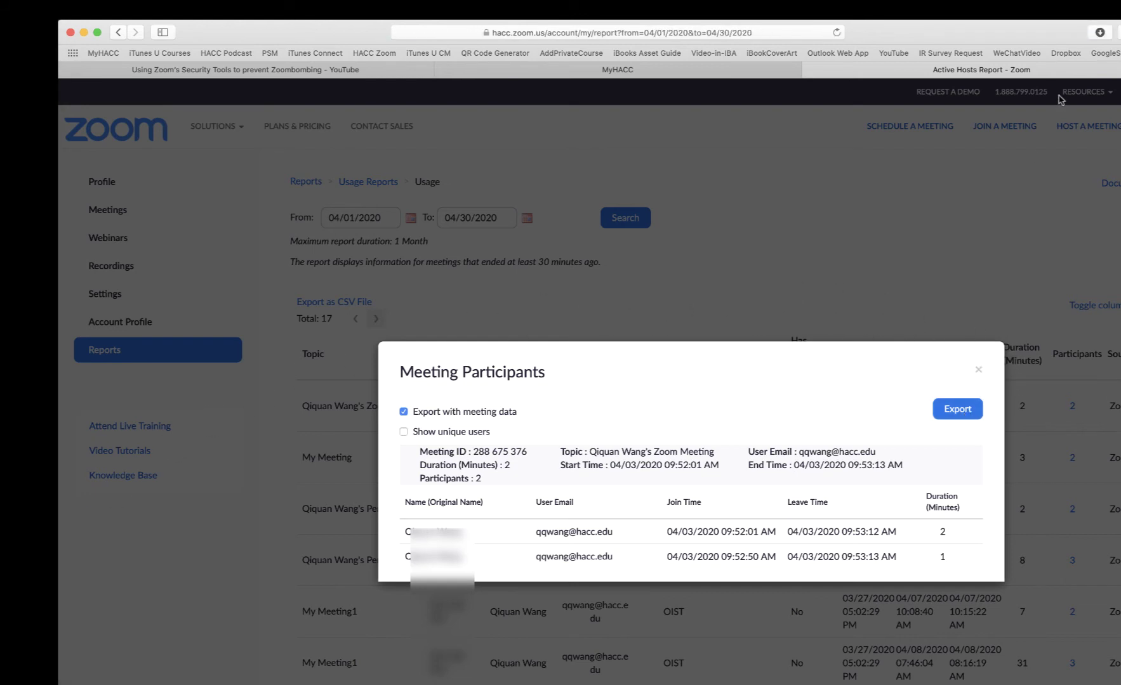
left_click(1101, 33)
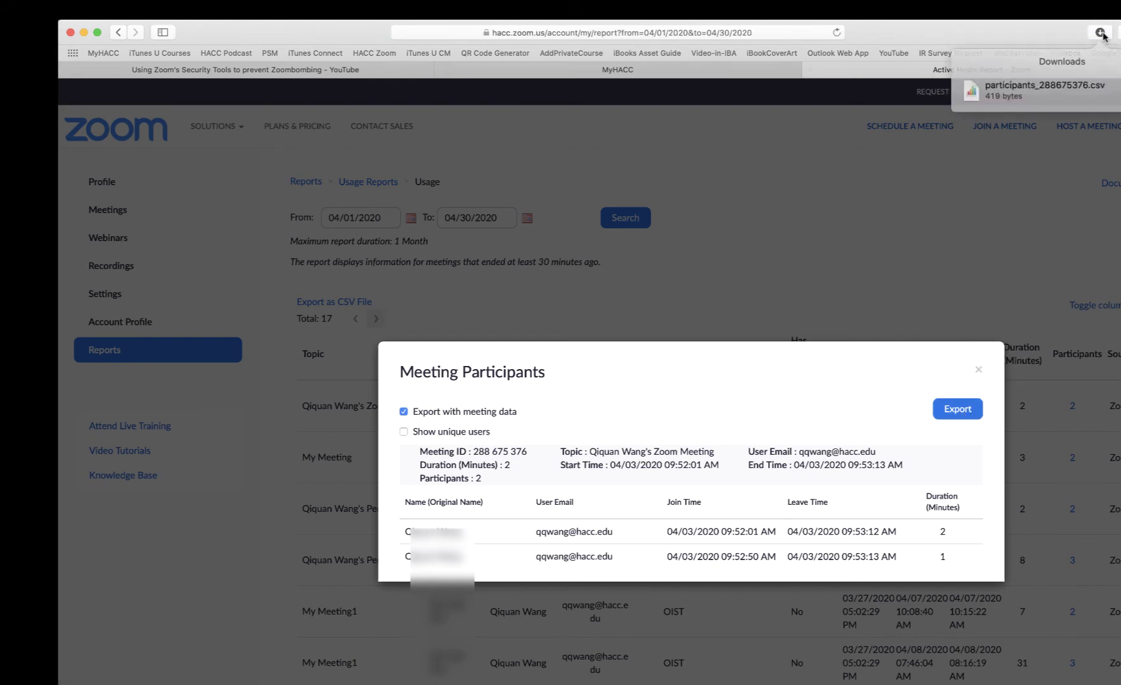
left_click(1071, 89)
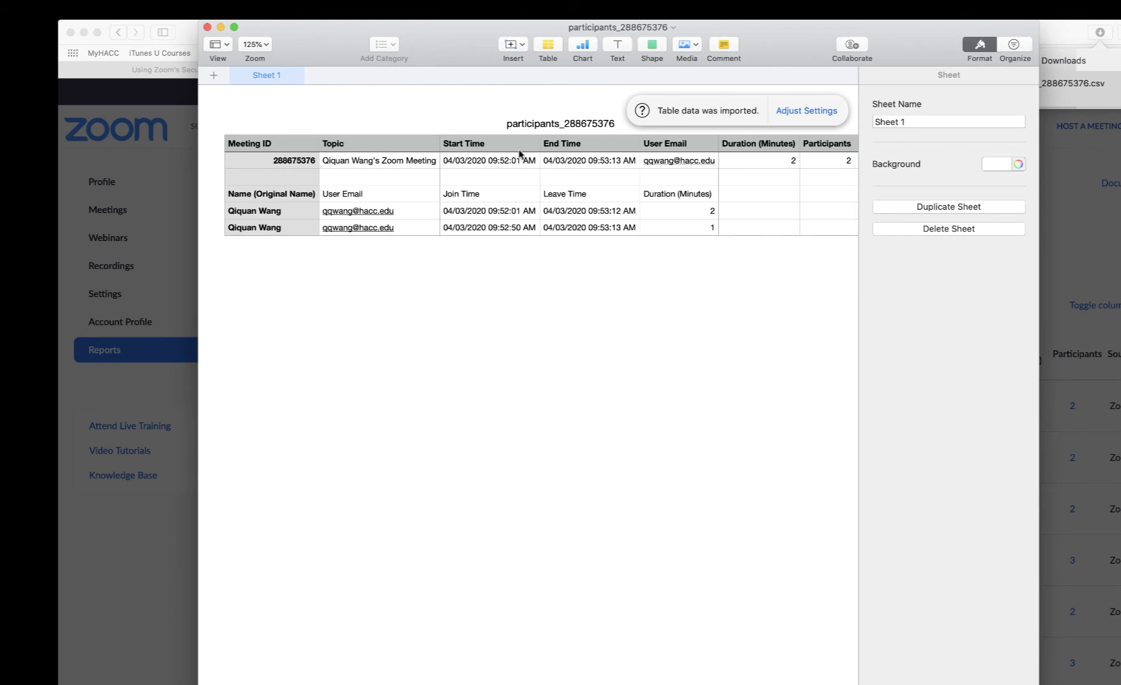
Close the exported participants spreadsheet and the Meeting Participants dialog.
left_click(769, 165)
left_click(206, 27)
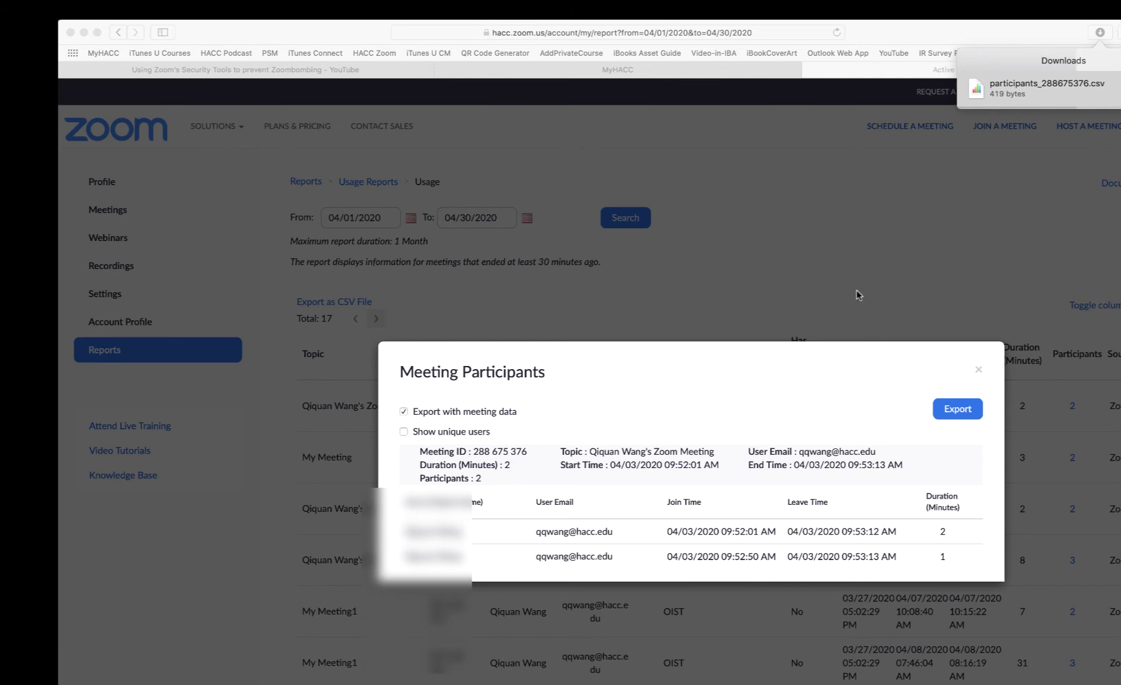
left_click(976, 372)
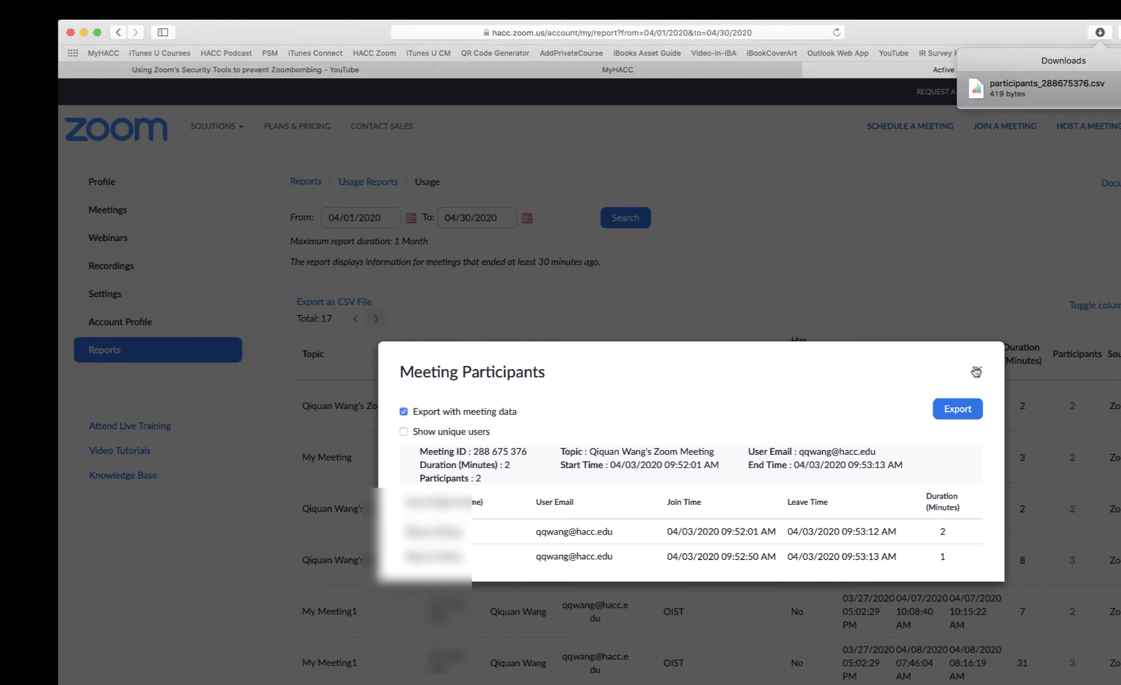
left_click(976, 372)
Open the Meeting report and search for poll reports from 04/01/2020 to 04/30/2020.
left_click(116, 353)
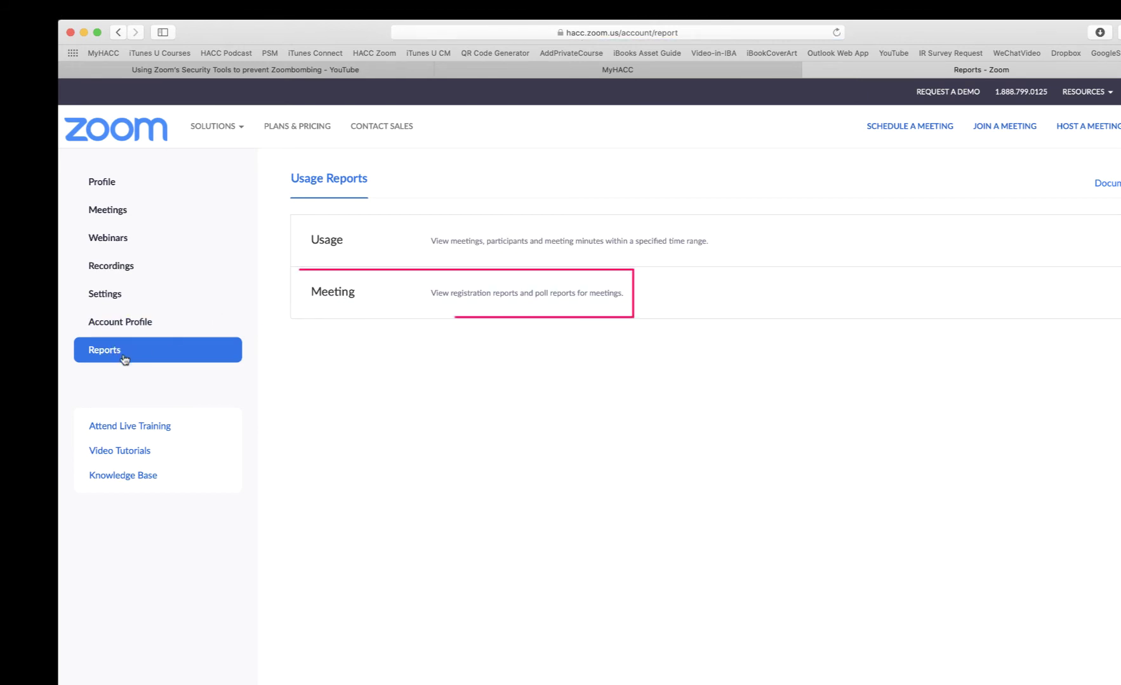
left_click(487, 297)
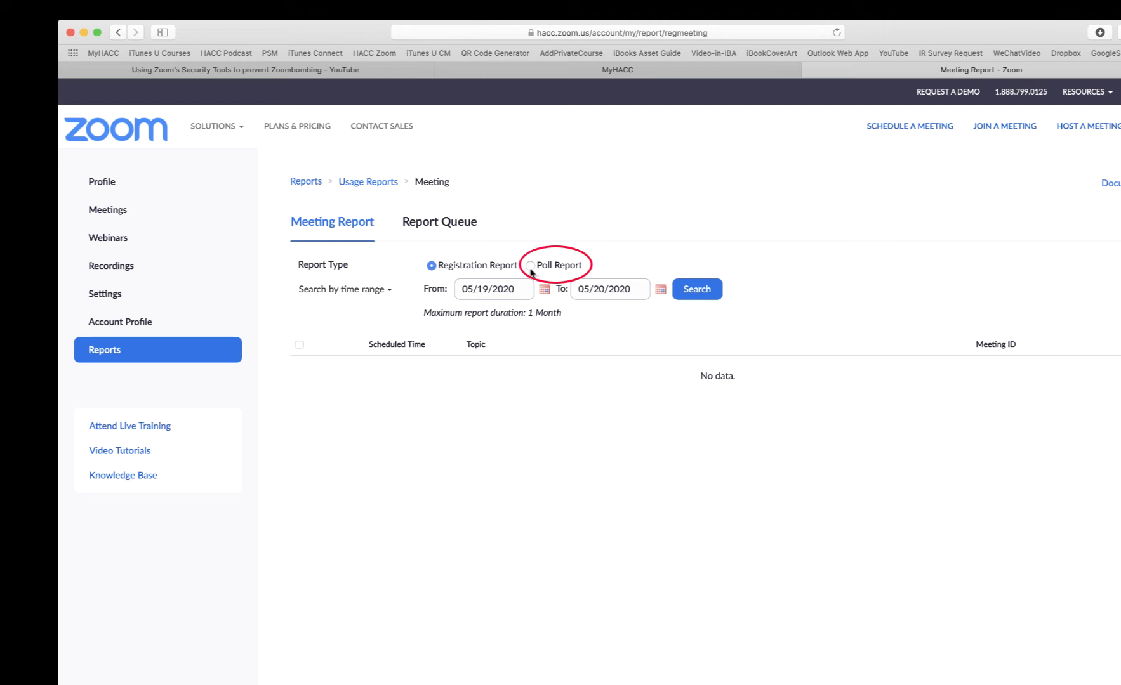
left_click(531, 266)
left_click(494, 289)
left_click(519, 344)
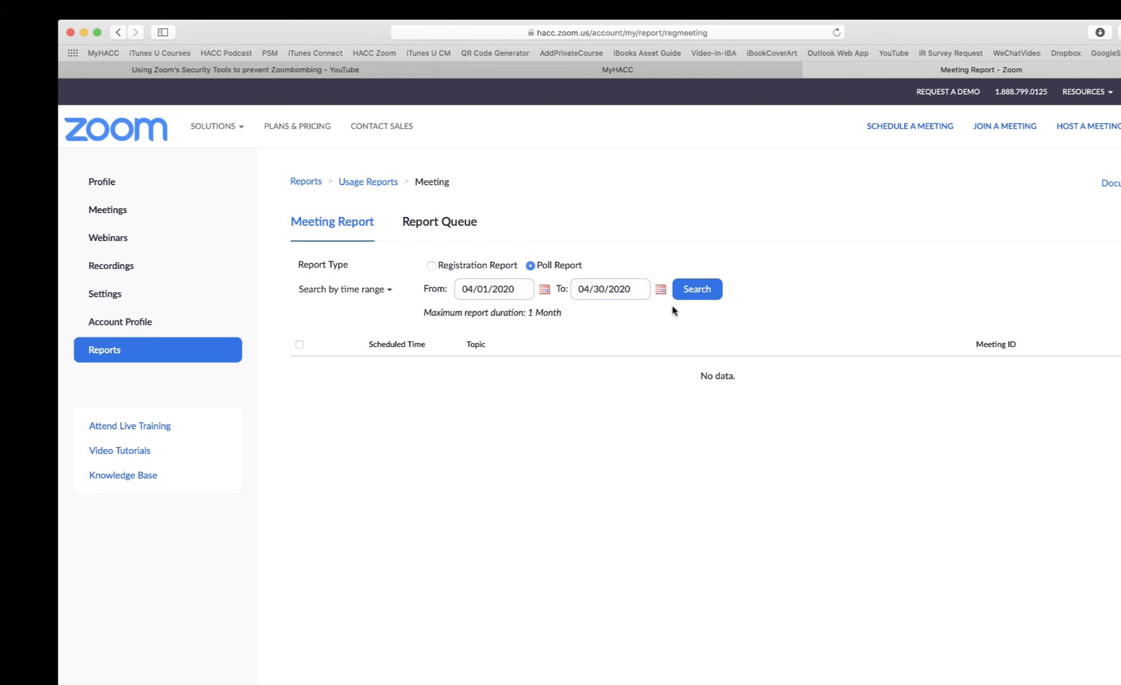
left_click(702, 293)
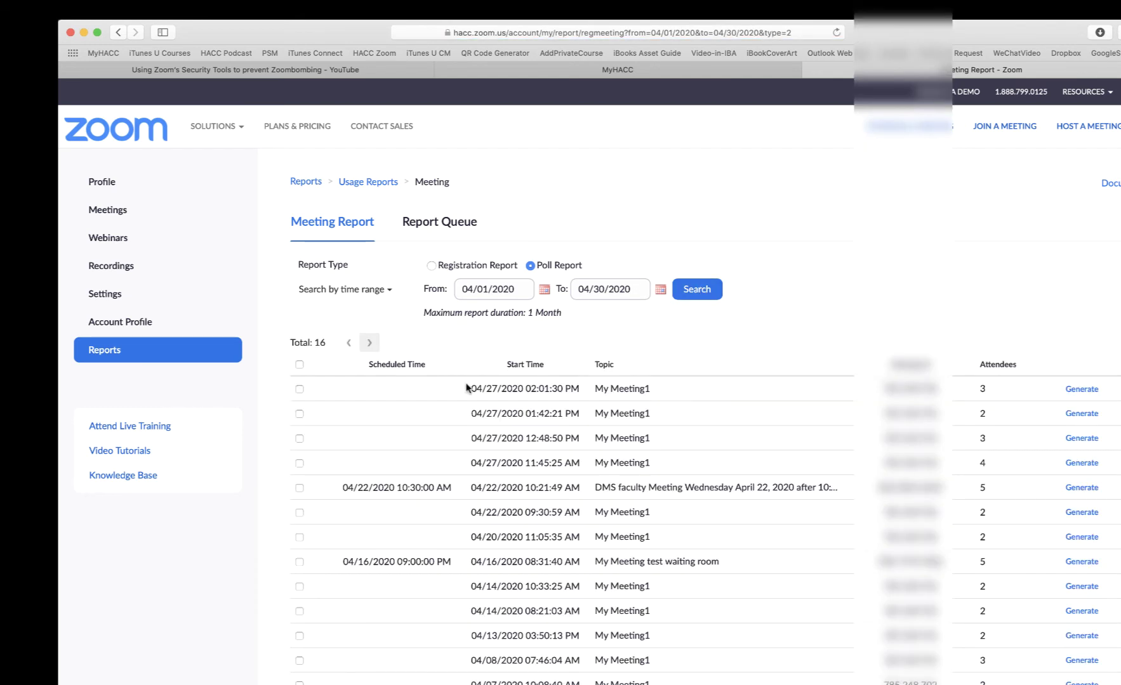
Generate the poll report for the meeting "My Meeting test waiting room".
scroll(466, 387, "down", 10)
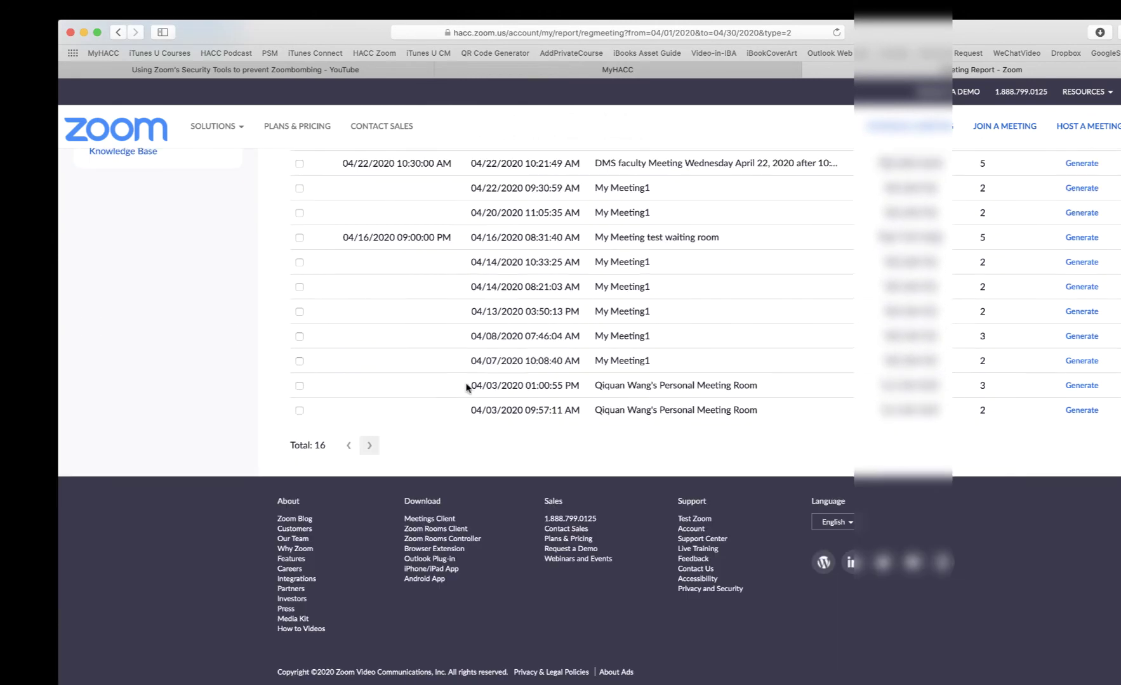
scroll(467, 388, "up", 6)
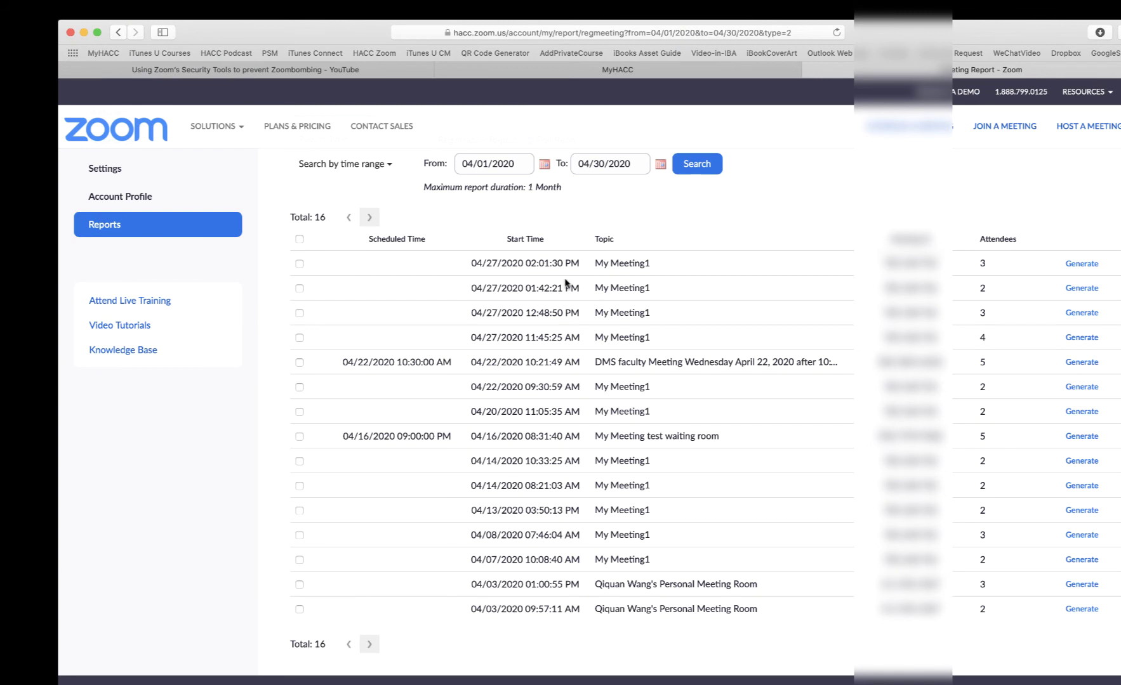
scroll(557, 387, "down", 1)
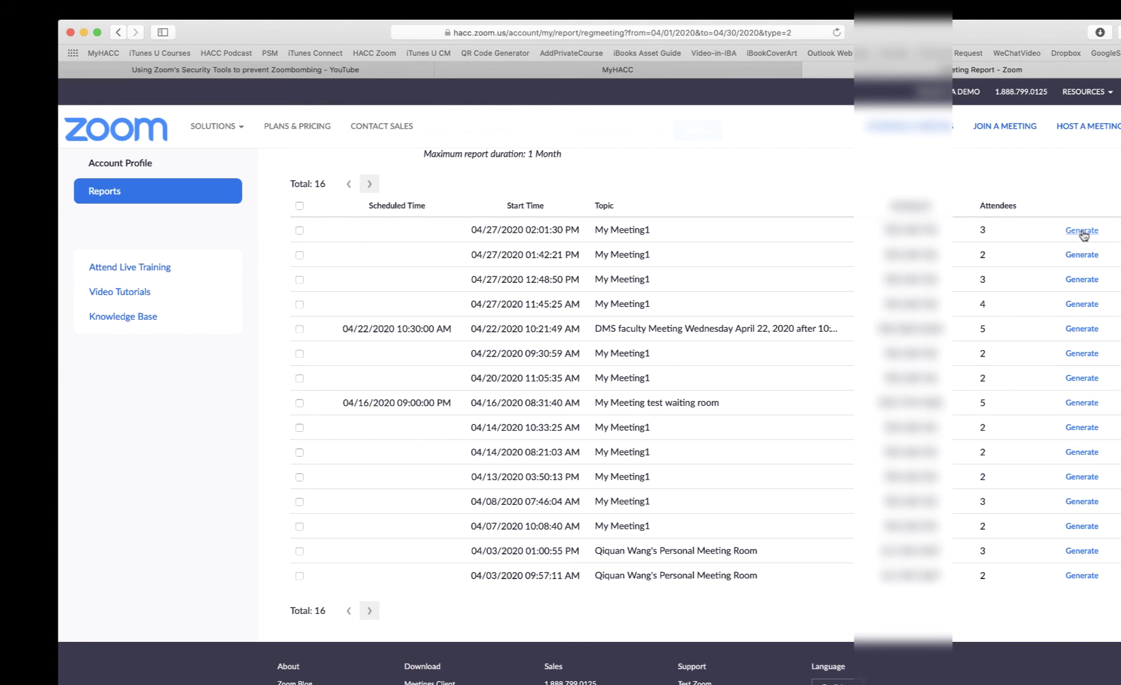
left_click(1080, 404)
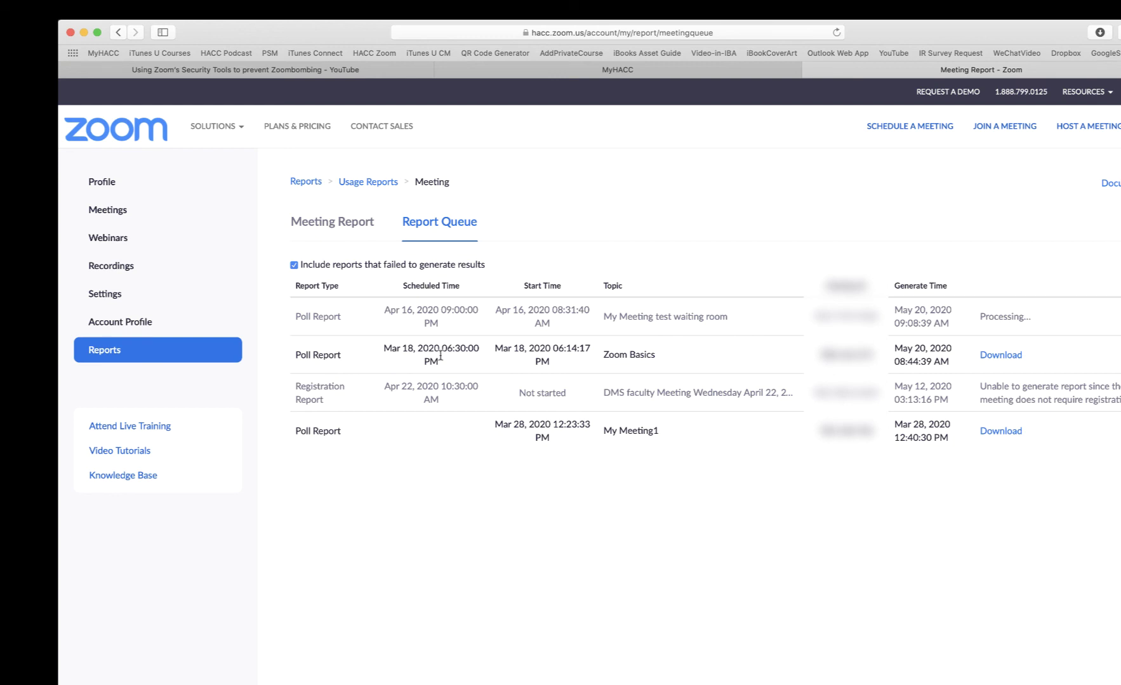
Download the Zoom Basics and My Meeting1 poll reports from the queue and open the My Meeting1 CSV file.
left_click(1001, 355)
left_click(1101, 31)
double_click(1066, 90)
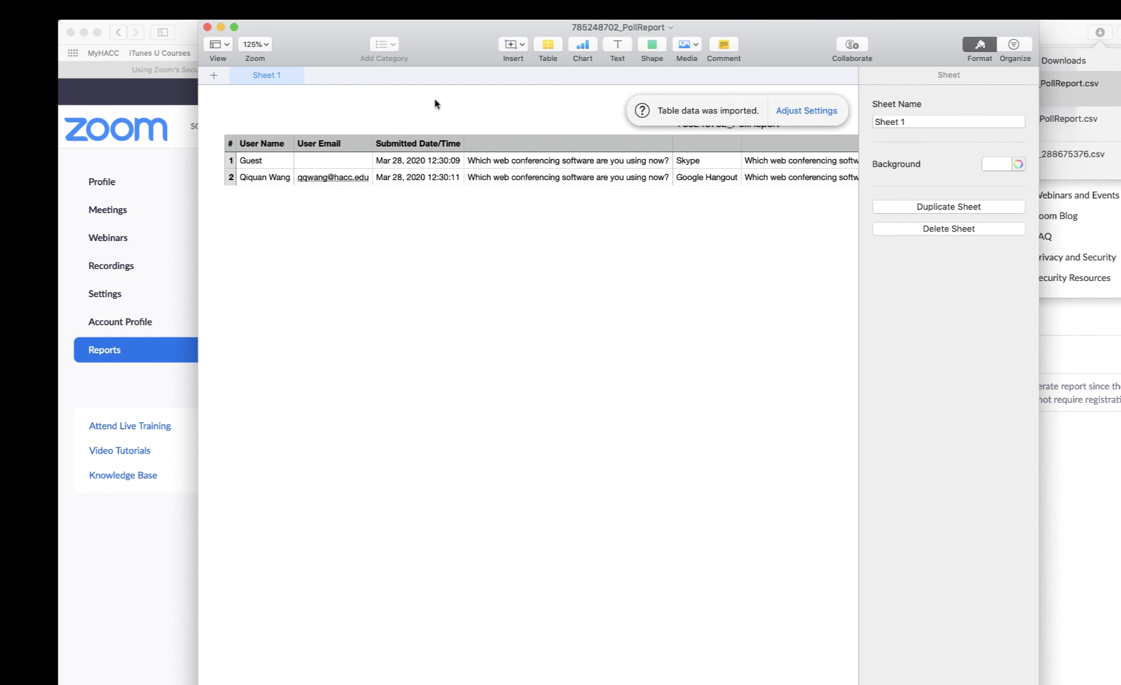
Examine the poll questions and each respondent's answers across the columns of the poll report spreadsheet.
left_click_drag(461, 41, 330, 74)
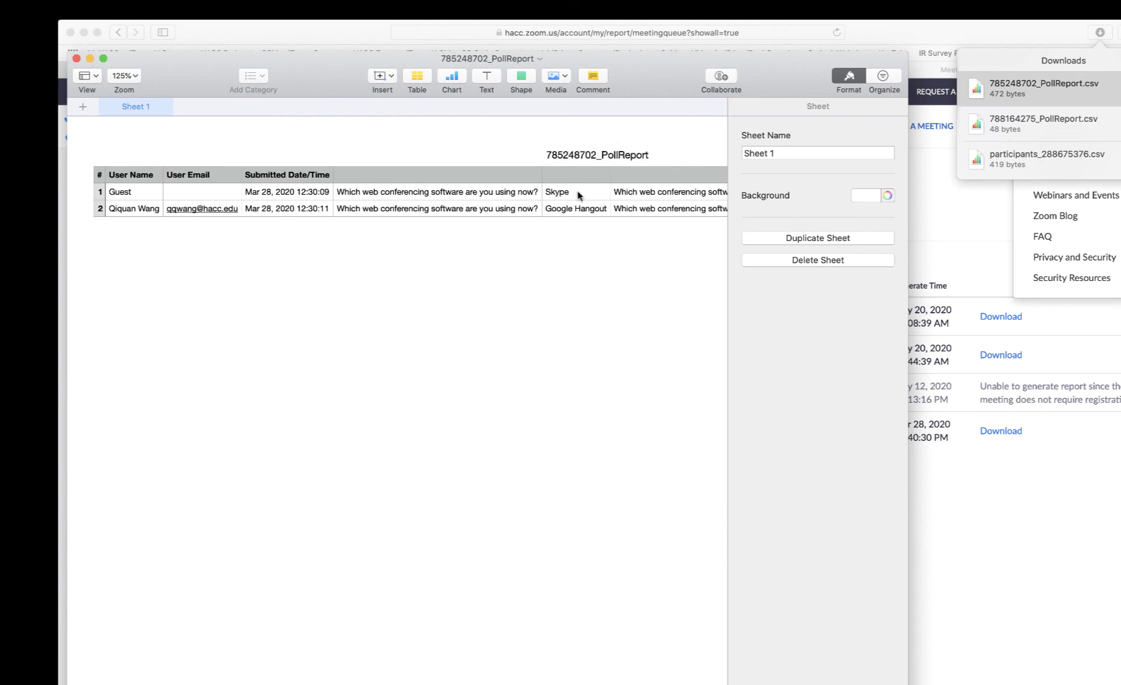
scroll(582, 195, "right", 5)
scroll(583, 194, "right", 8)
scroll(583, 195, "right", 5)
scroll(583, 195, "left", 15)
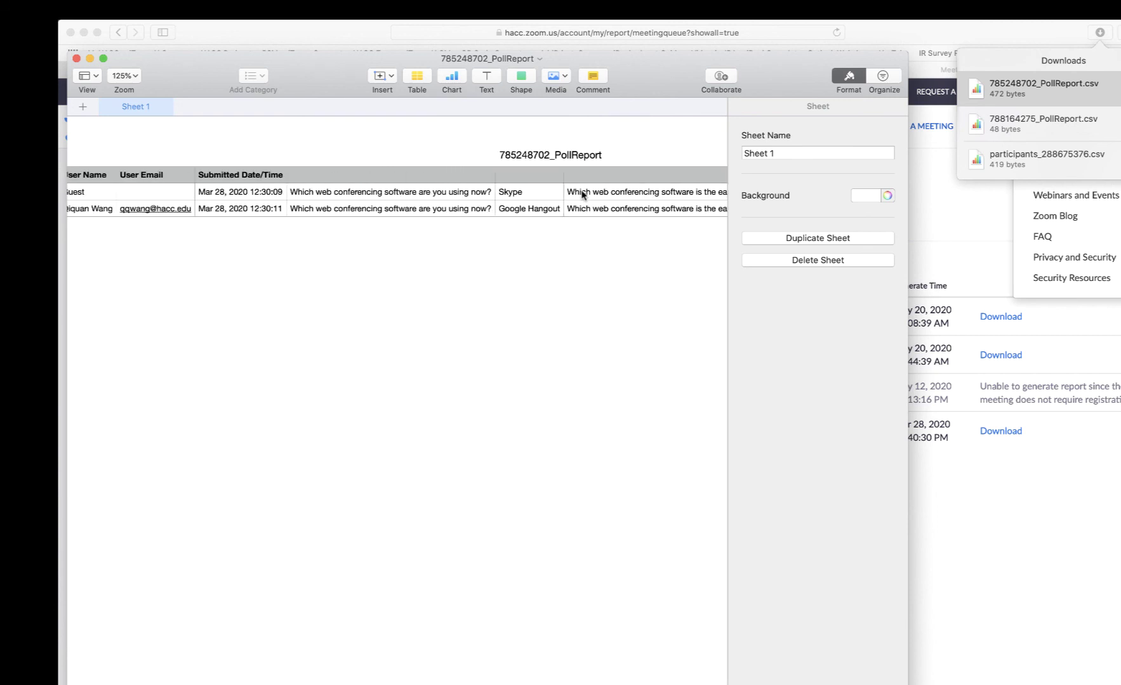